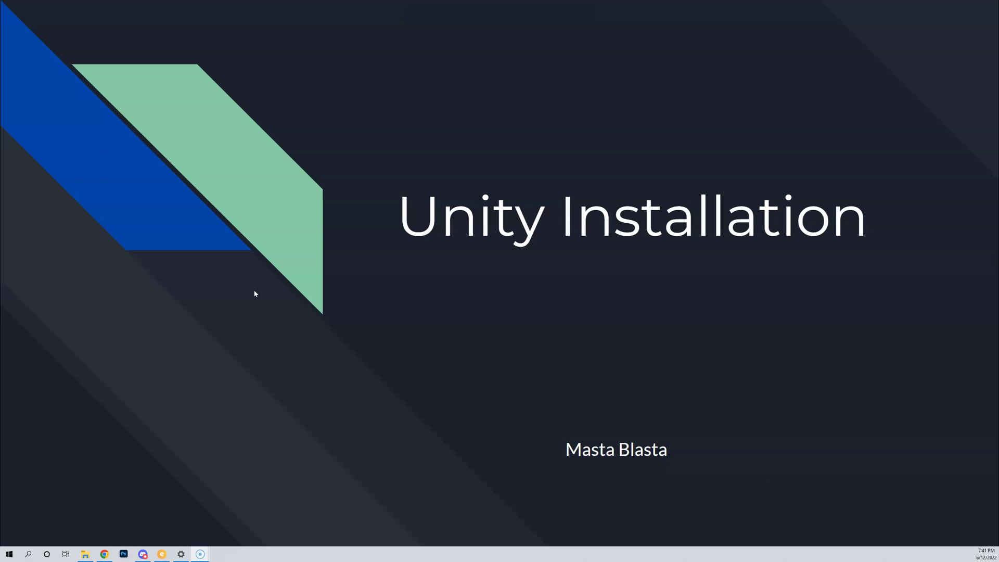
{"action": "left_click", "coordinate": [377, 279]}
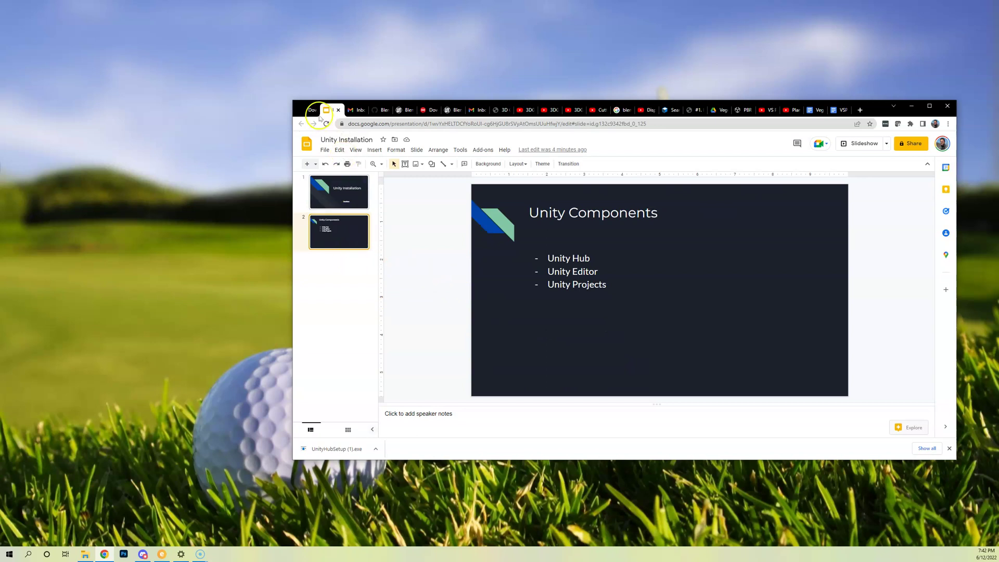
Step: Run the downloaded UnityHubSetup (1).exe from the Unity download page and accept the Unity Hub license agreement
{"action": "left_click", "coordinate": [311, 110]}
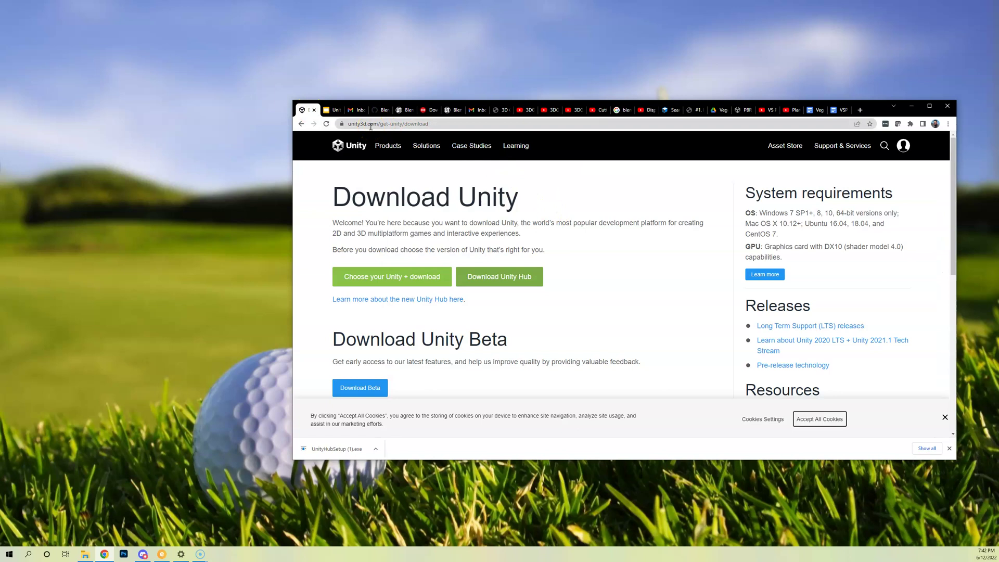
{"action": "left_click", "coordinate": [423, 124]}
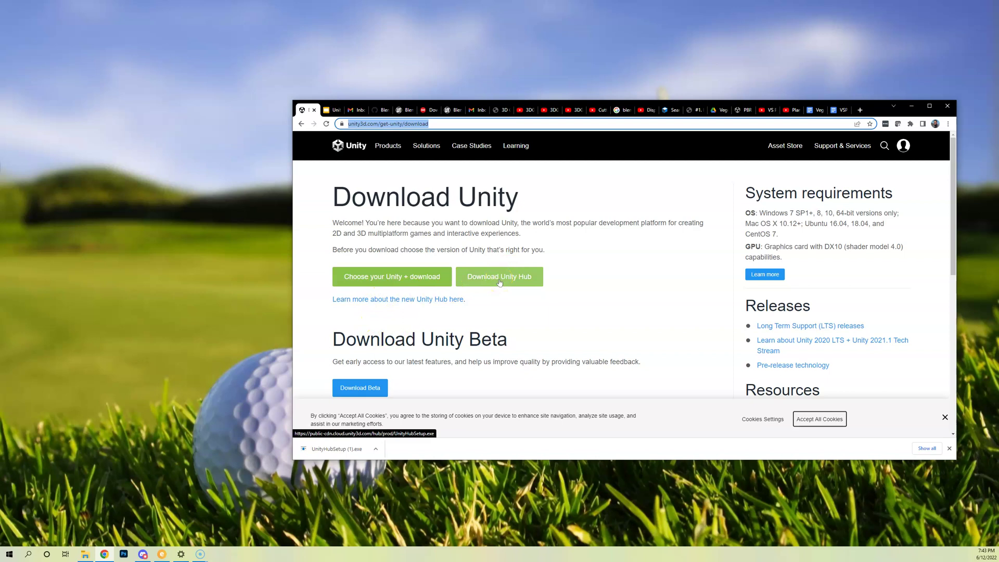
{"action": "left_click", "coordinate": [375, 451]}
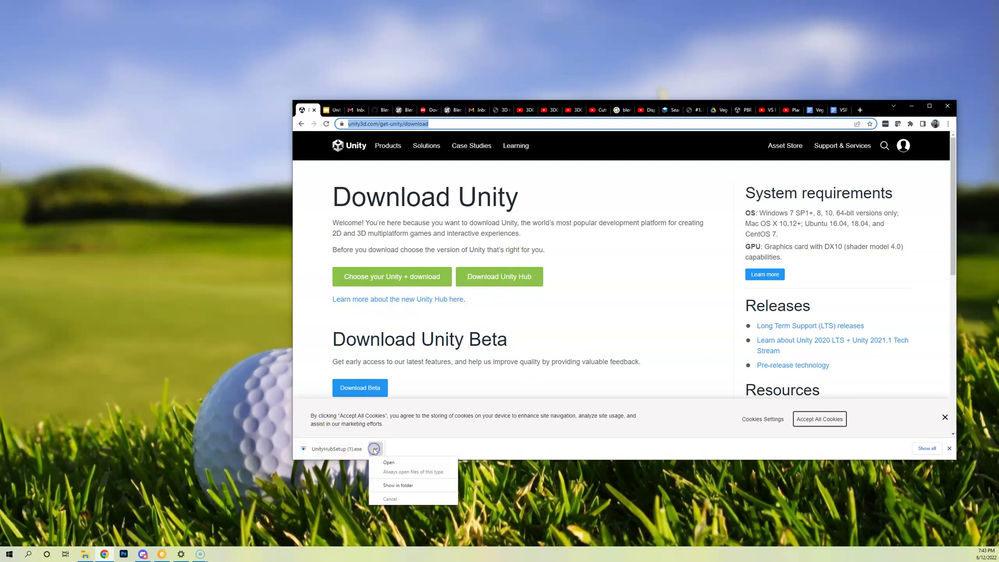
{"action": "left_click", "coordinate": [387, 462]}
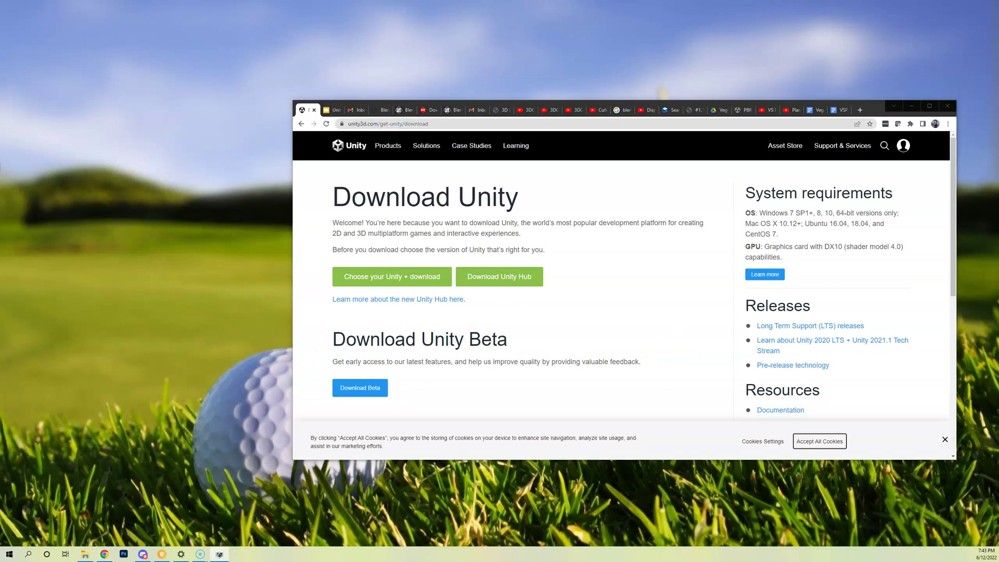
{"action": "left_click_drag", "start_coordinate": [576, 363], "coordinate": [367, 244]}
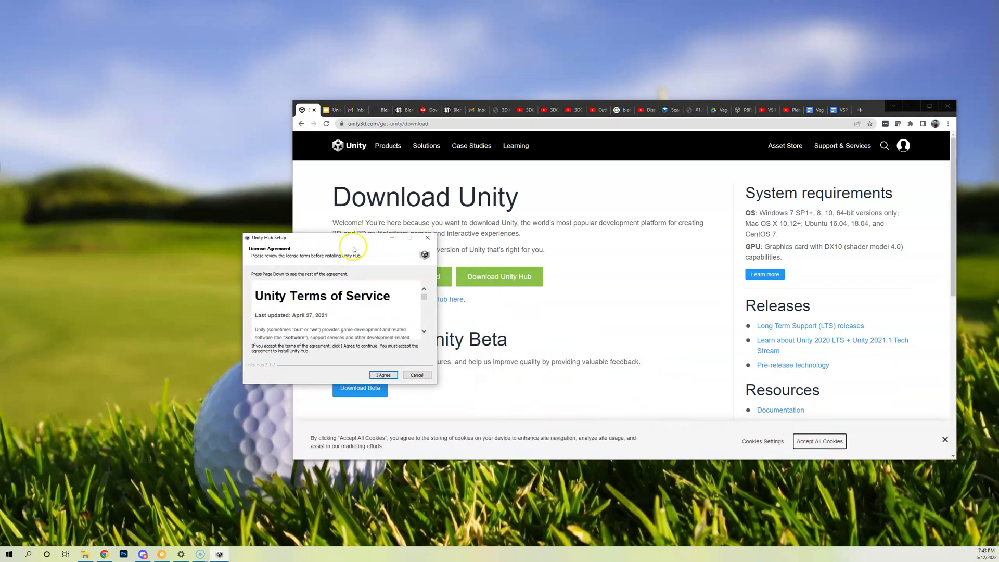
{"action": "left_click", "coordinate": [382, 376]}
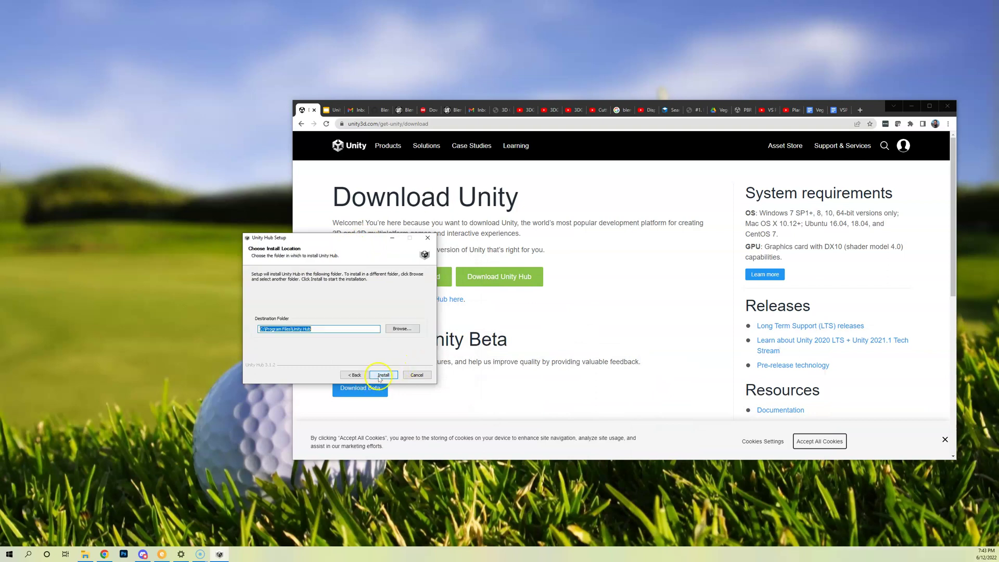
{"action": "left_click", "coordinate": [263, 329]}
{"action": "left_click", "coordinate": [392, 329]}
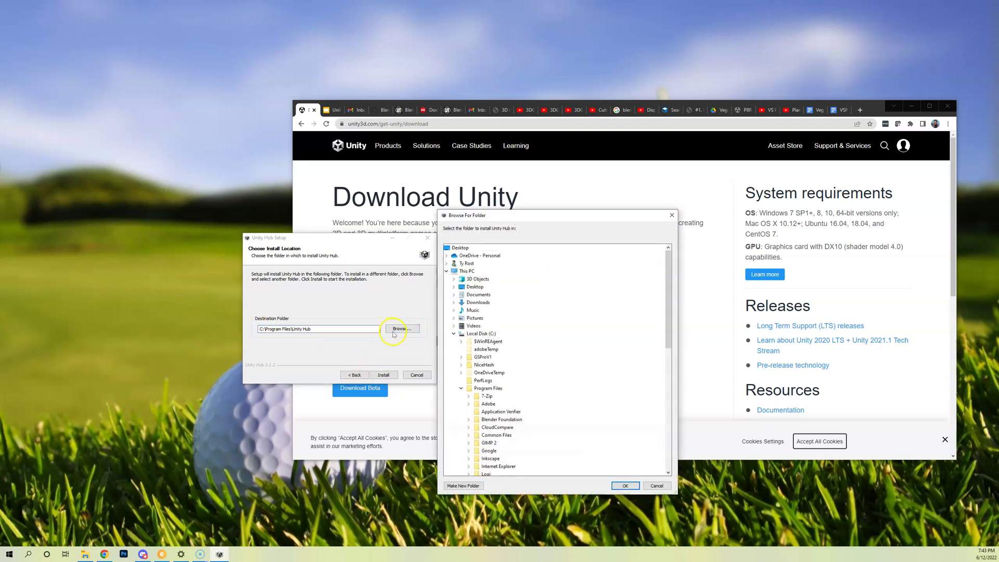
{"action": "left_click", "coordinate": [454, 334]}
{"action": "left_click", "coordinate": [454, 334]}
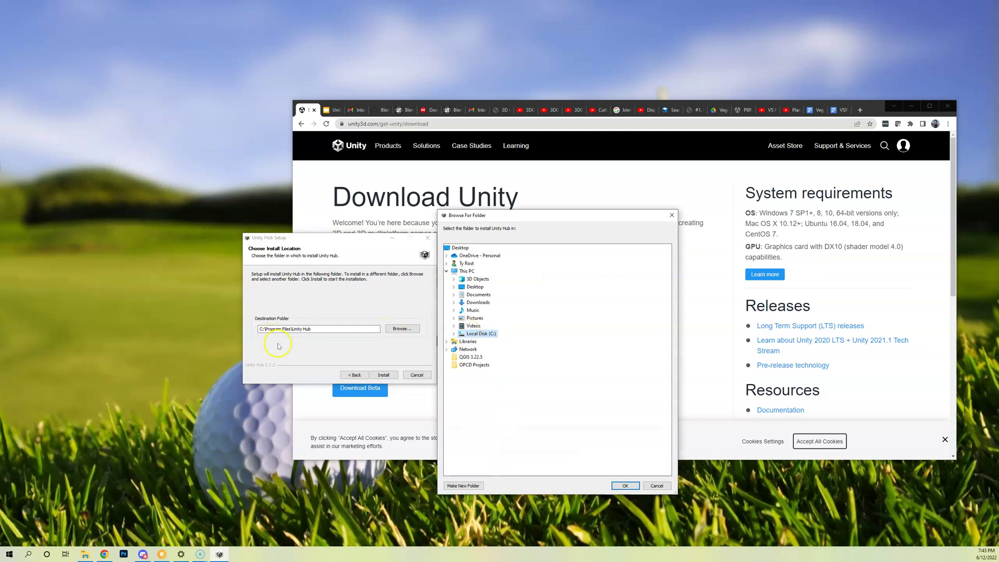
{"action": "left_click", "coordinate": [657, 486]}
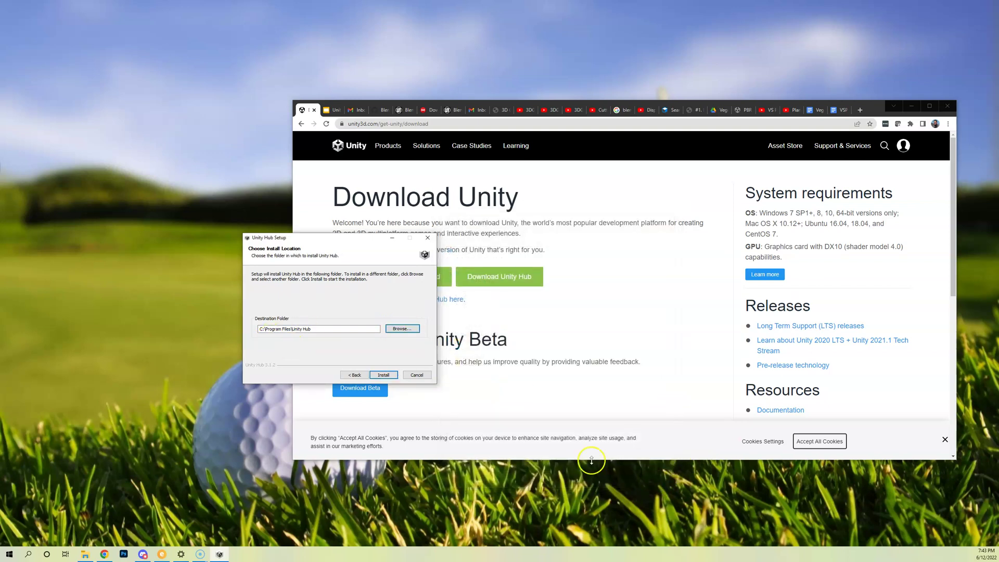
Step: Install Unity Hub in C:\Program Files\Unity Hub and skip the suggested editor installation with "Don't ask me again" enabled
{"action": "left_click", "coordinate": [380, 375]}
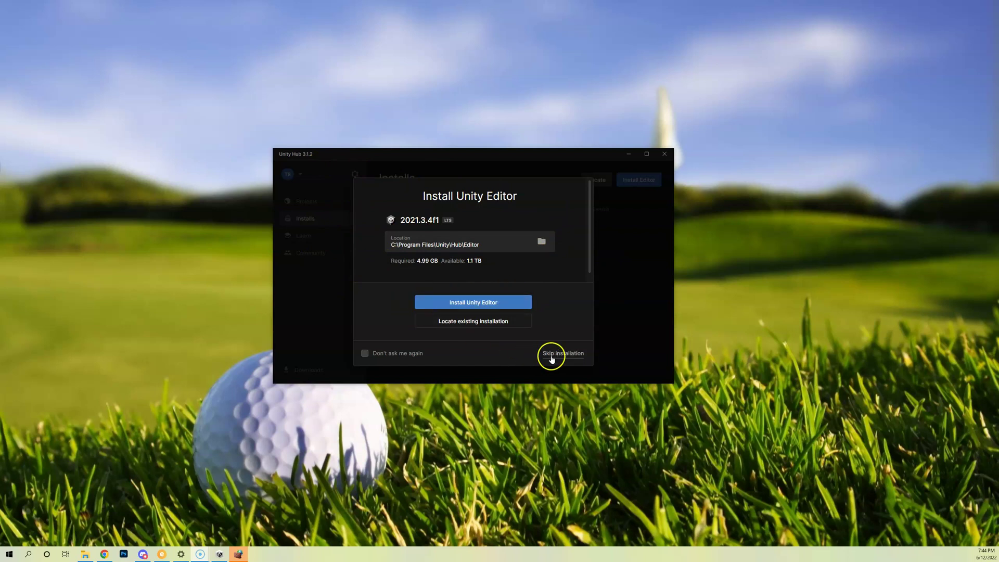
{"action": "left_click", "coordinate": [365, 353]}
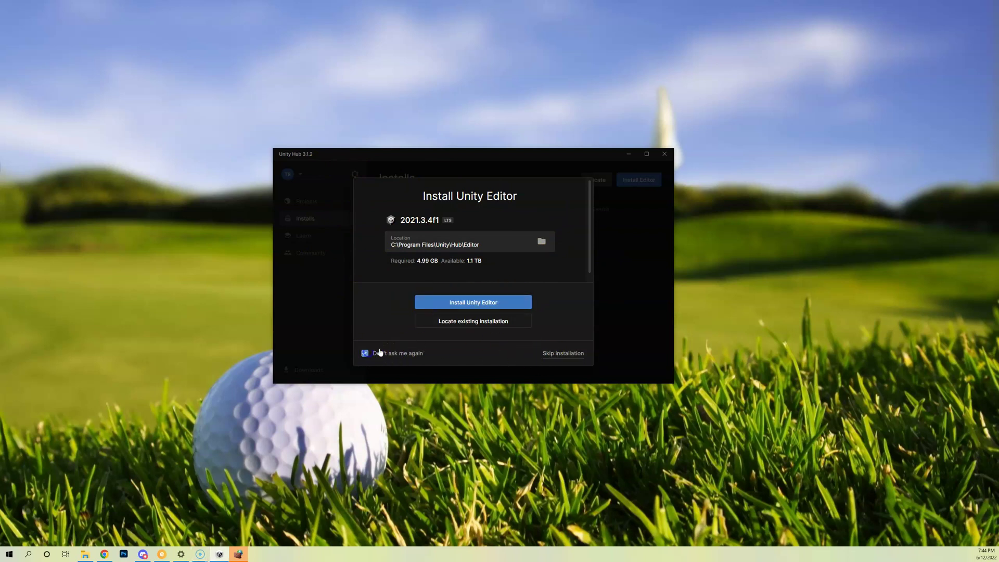
{"action": "left_click", "coordinate": [555, 352]}
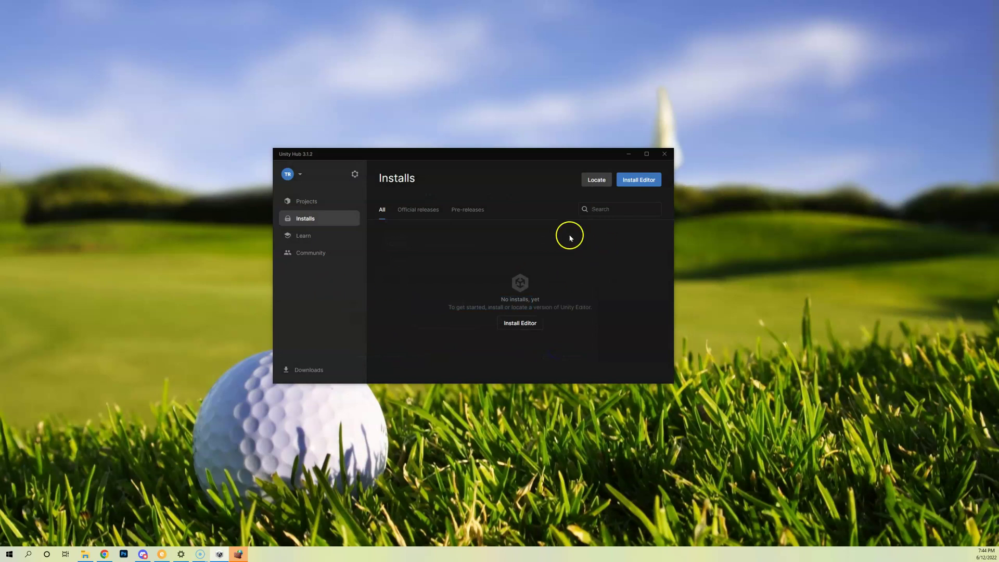
Step: Enlarge the Unity Hub window, and open the Unity download archive page from the editor installation options
{"action": "left_click_drag", "start_coordinate": [515, 148], "coordinate": [519, 118]}
{"action": "left_click_drag", "start_coordinate": [673, 383], "coordinate": [693, 422]}
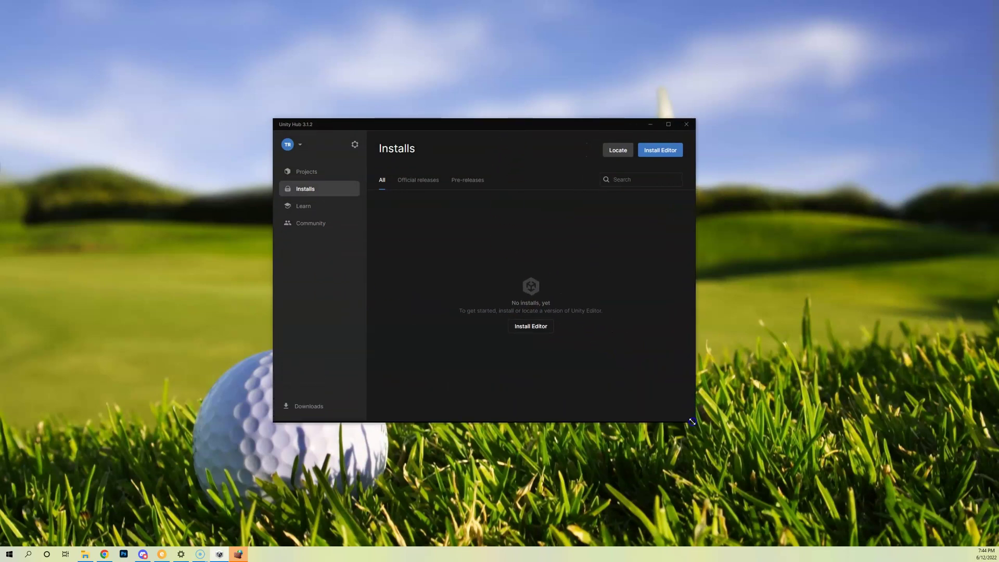
{"action": "left_click", "coordinate": [662, 151]}
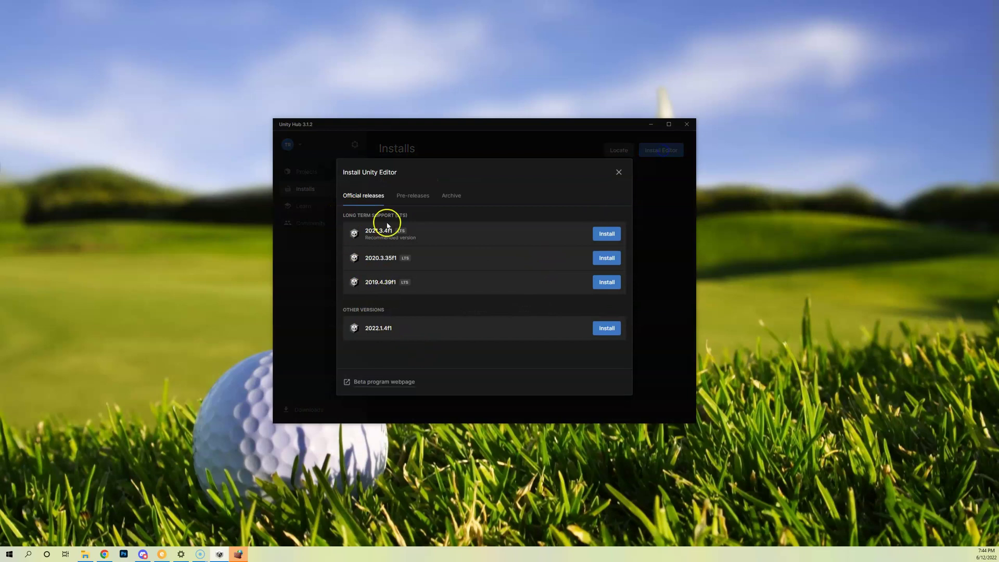
{"action": "left_click", "coordinate": [422, 198]}
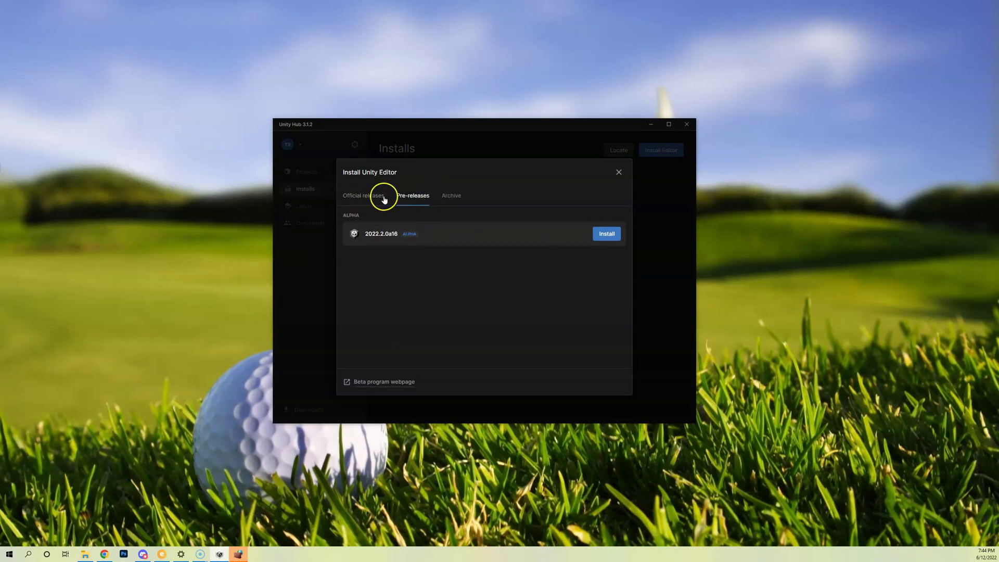
{"action": "left_click", "coordinate": [456, 196]}
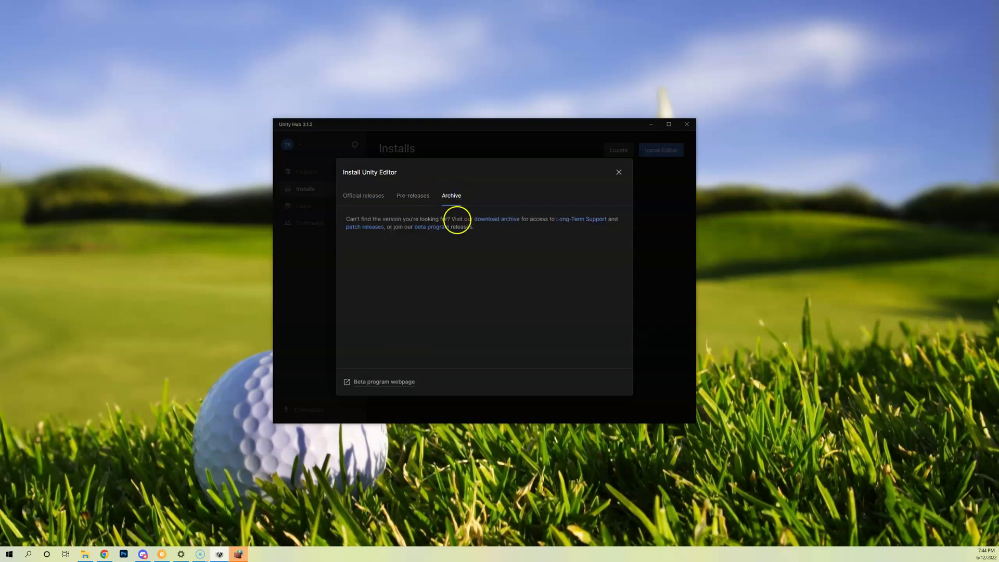
{"action": "left_click", "coordinate": [490, 220]}
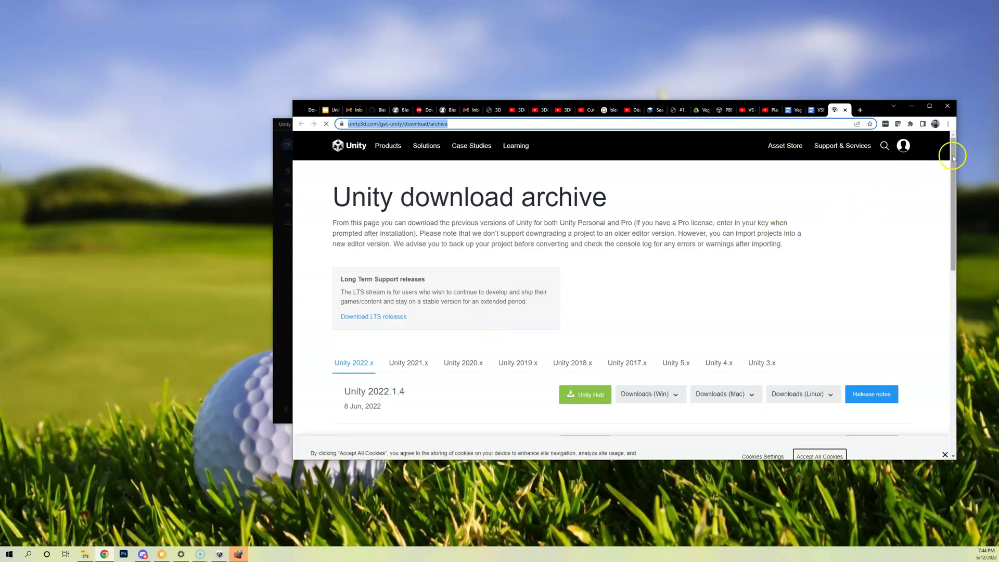
Step: Find Unity 2018.2.8 among the archive's Unity 2018.x releases and start its installation through Unity Hub
{"action": "left_click_drag", "start_coordinate": [955, 152], "coordinate": [971, 203]}
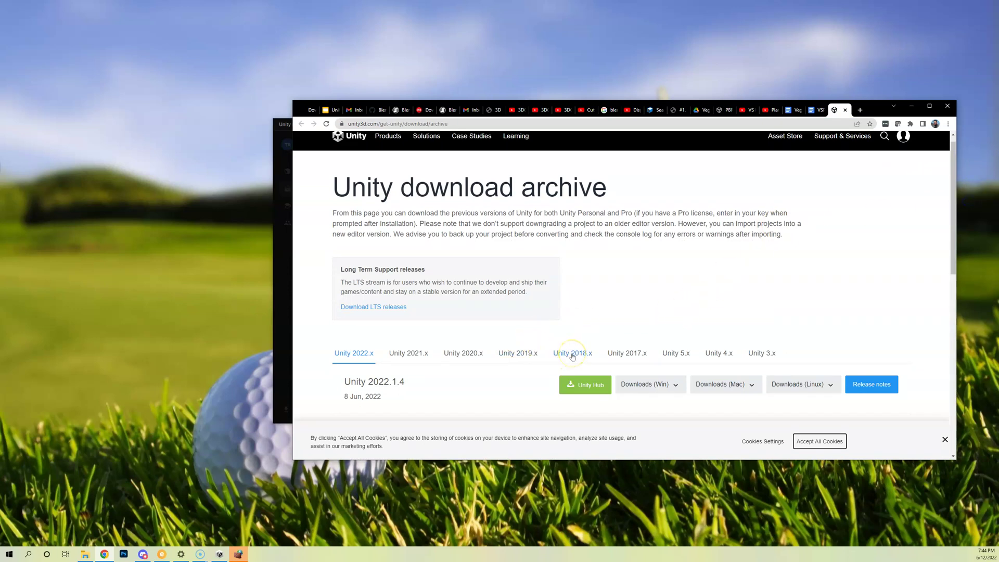
{"action": "left_click", "coordinate": [573, 354]}
{"action": "scroll", "coordinate": [482, 306], "scroll_direction": "down", "scroll_amount": 8}
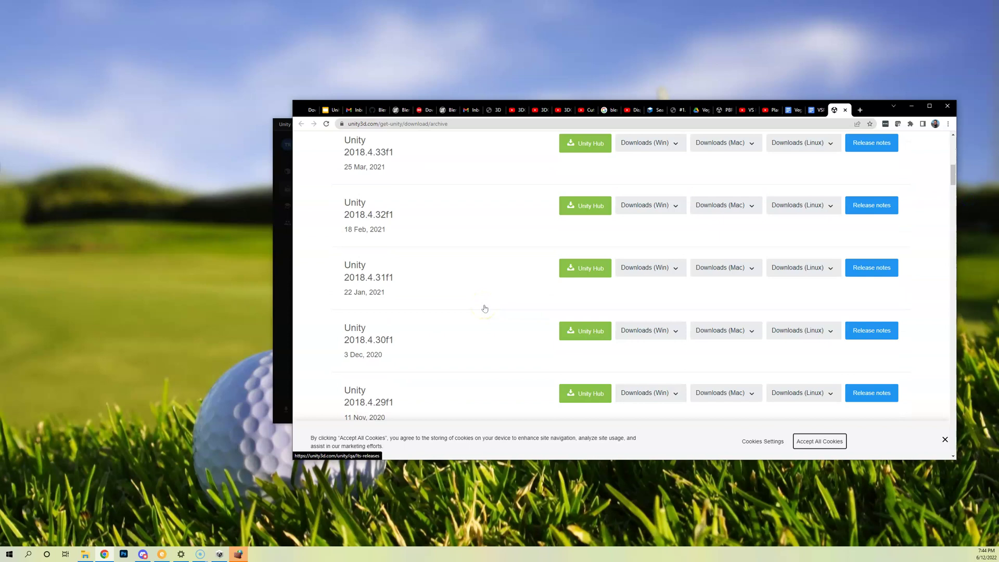
{"action": "scroll", "coordinate": [485, 308], "scroll_direction": "down", "scroll_amount": 20}
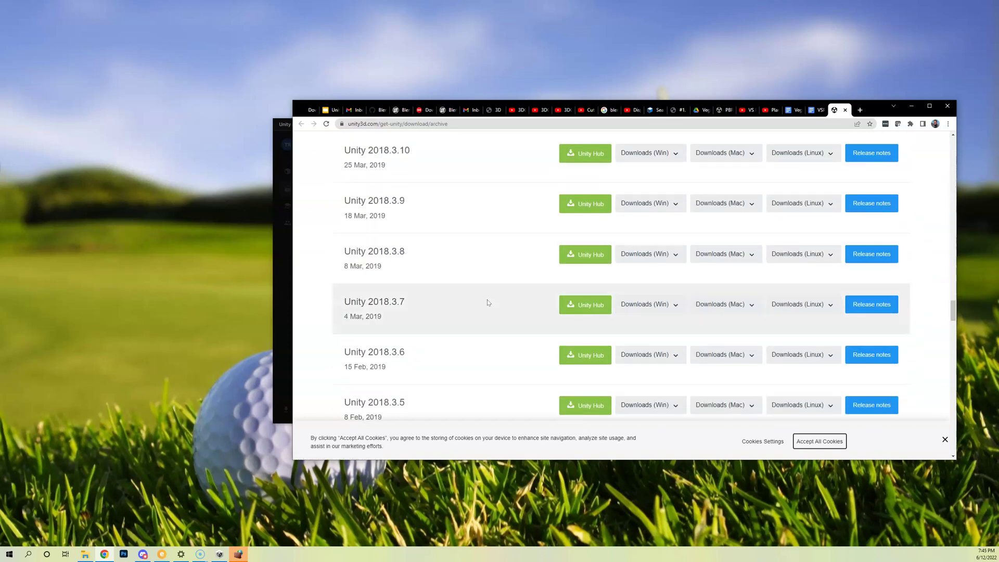
{"action": "scroll", "coordinate": [487, 303], "scroll_direction": "down", "scroll_amount": 9}
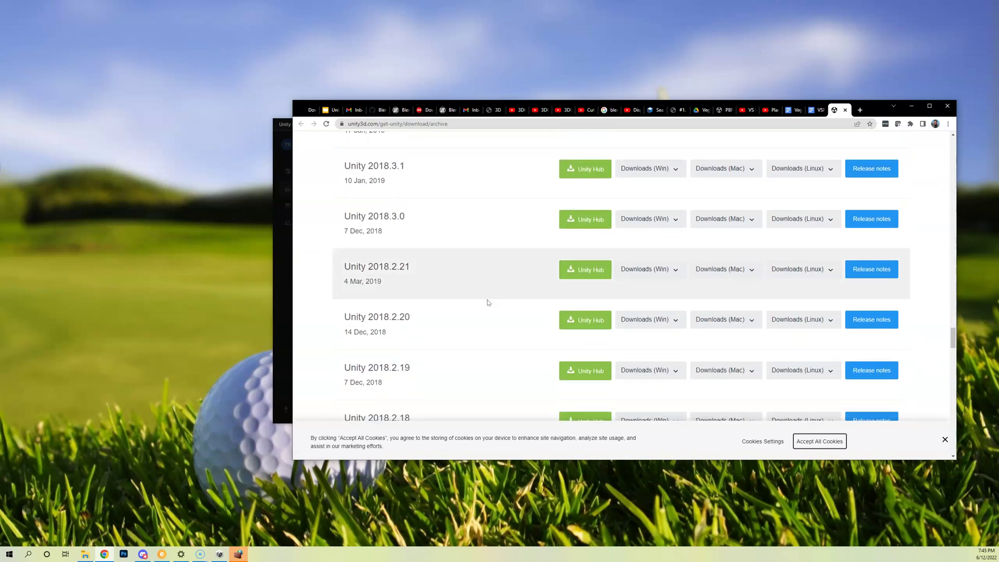
{"action": "scroll", "coordinate": [489, 302], "scroll_direction": "down", "scroll_amount": 10}
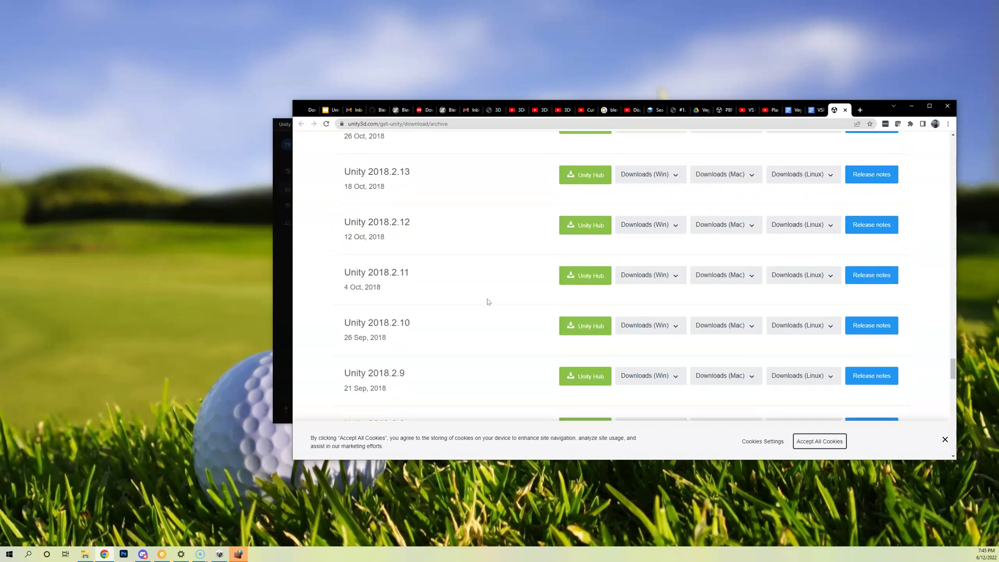
{"action": "scroll", "coordinate": [487, 301], "scroll_direction": "down", "scroll_amount": 3}
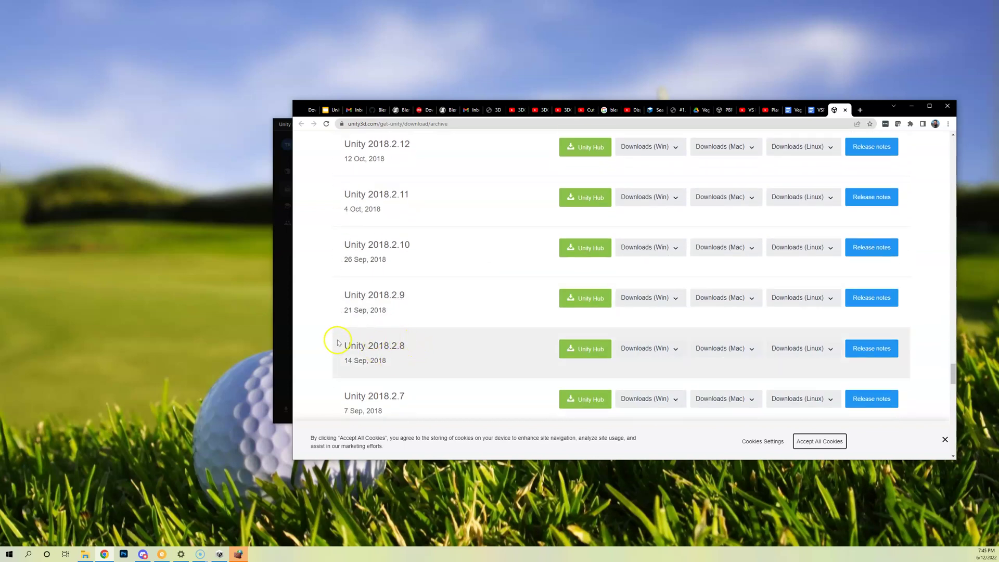
{"action": "left_click_drag", "start_coordinate": [336, 343], "coordinate": [419, 346]}
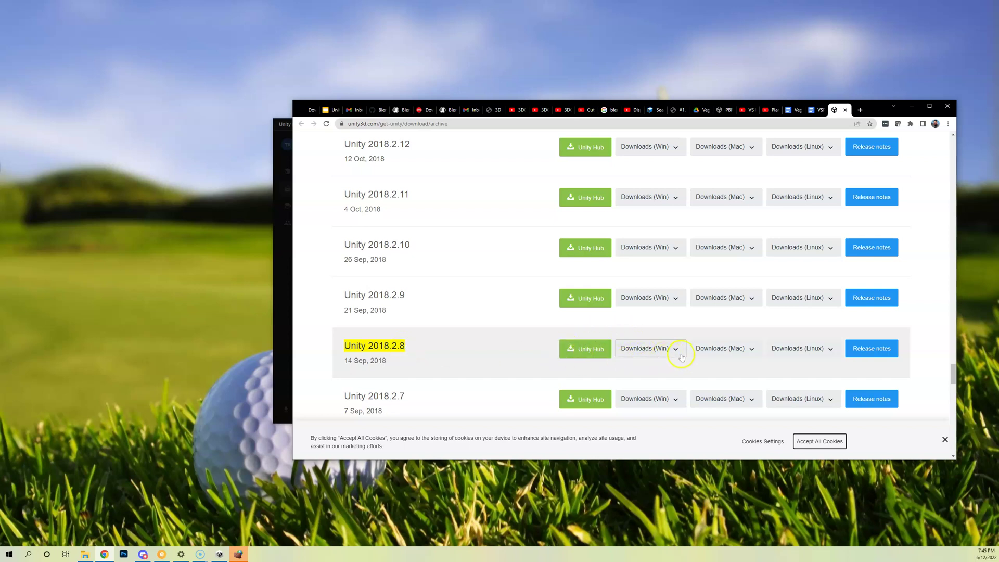
{"action": "left_click", "coordinate": [678, 351]}
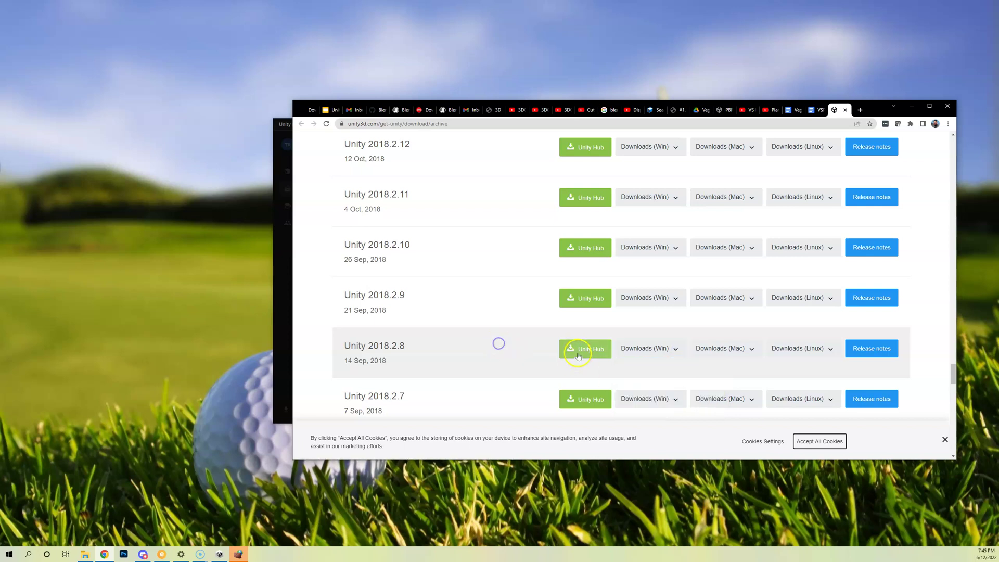
{"action": "left_click", "coordinate": [575, 351]}
{"action": "left_click", "coordinate": [666, 190]}
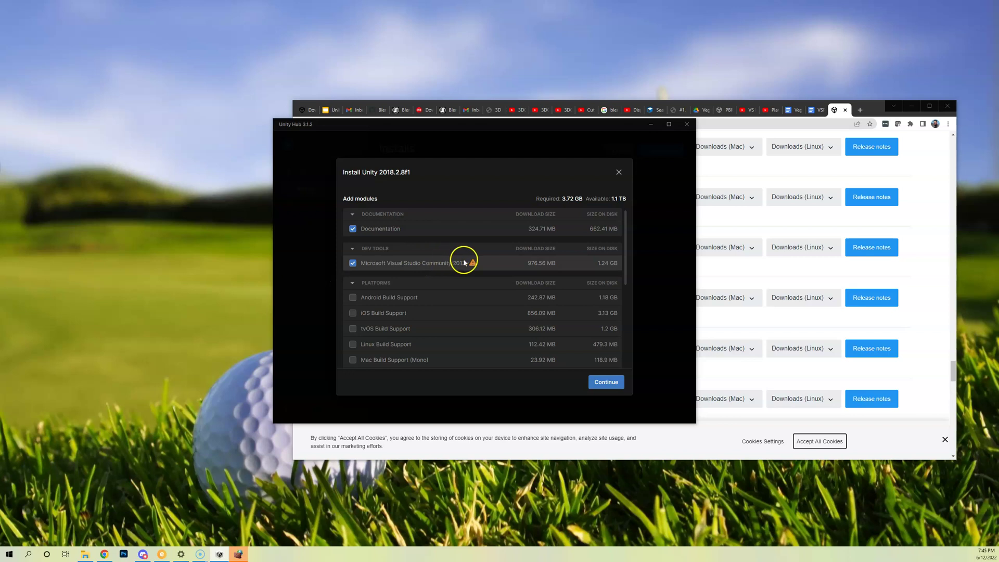
Step: Install Unity 2018.2.8f1 with the Documentation and Microsoft Visual Studio Community 2017 modules, accepting the Visual Studio license terms
{"action": "left_click", "coordinate": [604, 383]}
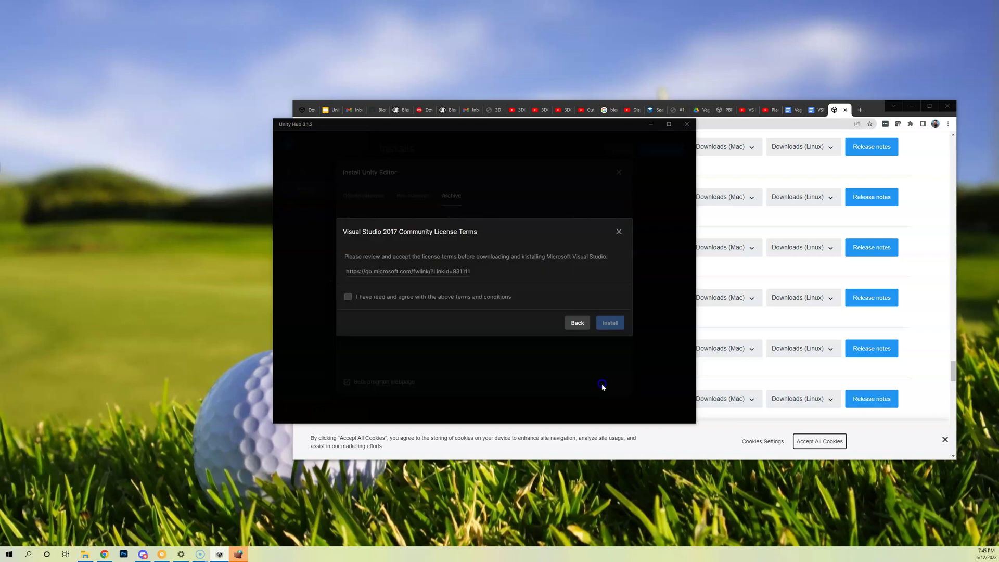
{"action": "left_click", "coordinate": [579, 321]}
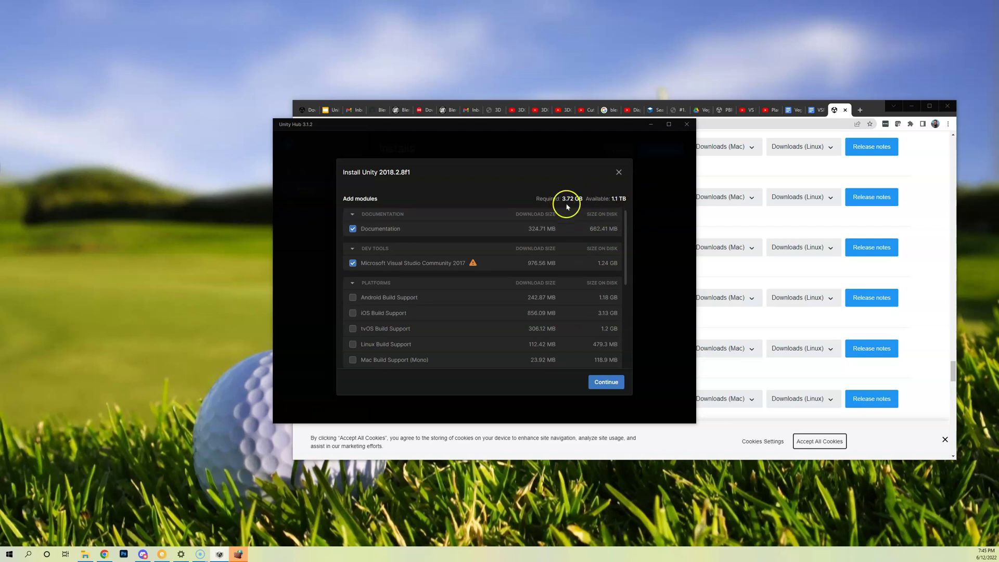
{"action": "left_click", "coordinate": [607, 380]}
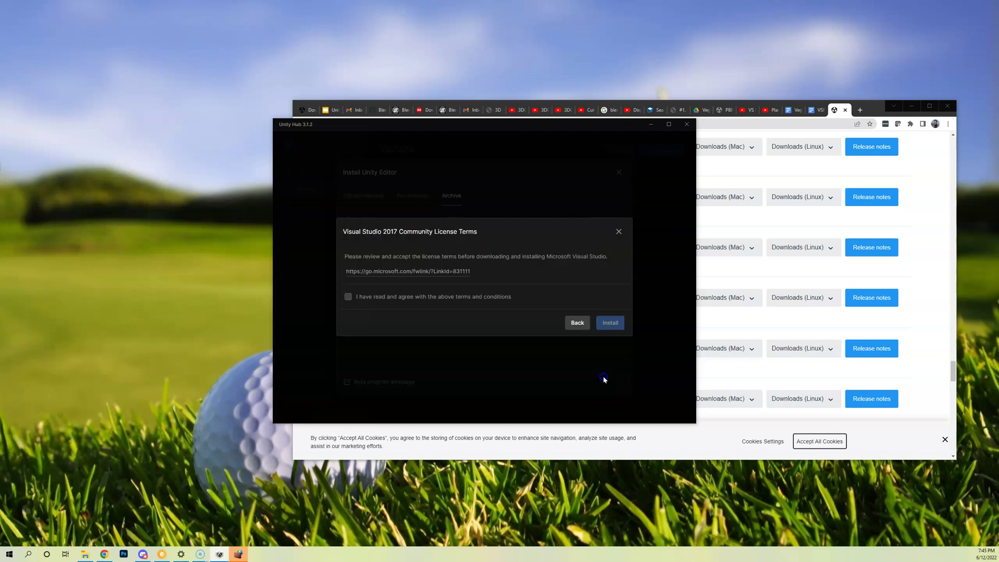
{"action": "left_click", "coordinate": [347, 297]}
{"action": "left_click", "coordinate": [607, 324]}
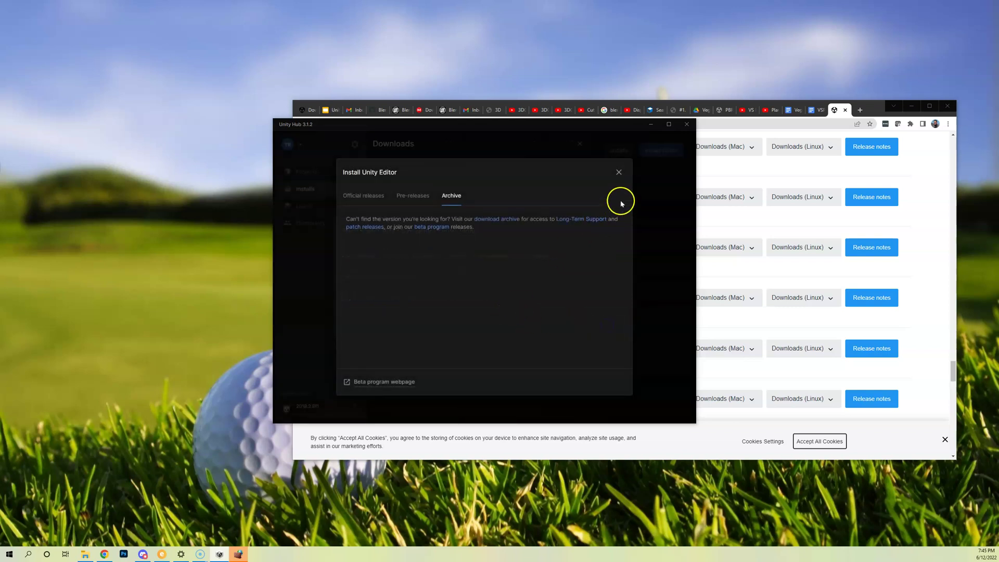
{"action": "left_click", "coordinate": [619, 172]}
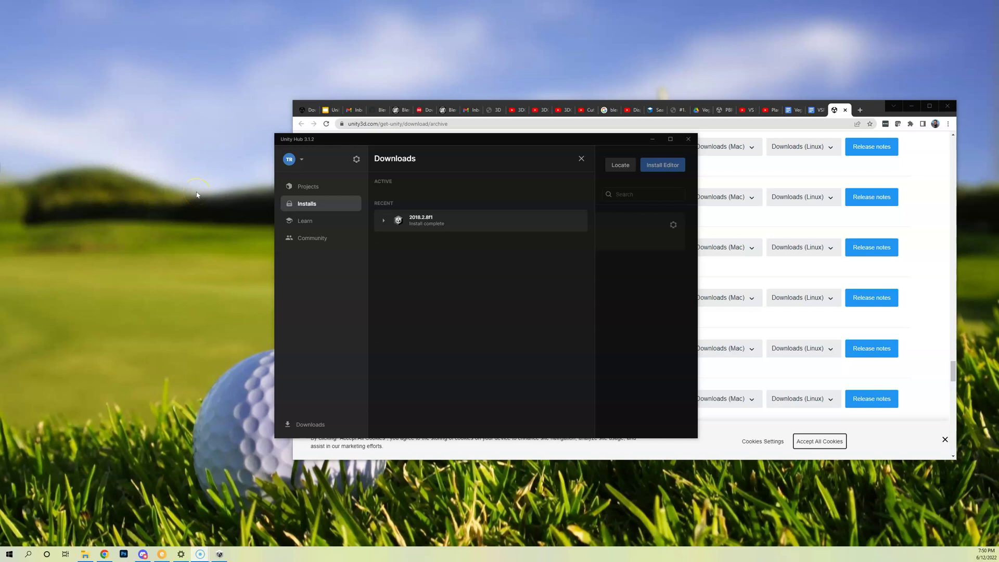
Step: View the installed editor versions and the list of projects in Unity Hub
{"action": "left_click", "coordinate": [310, 205]}
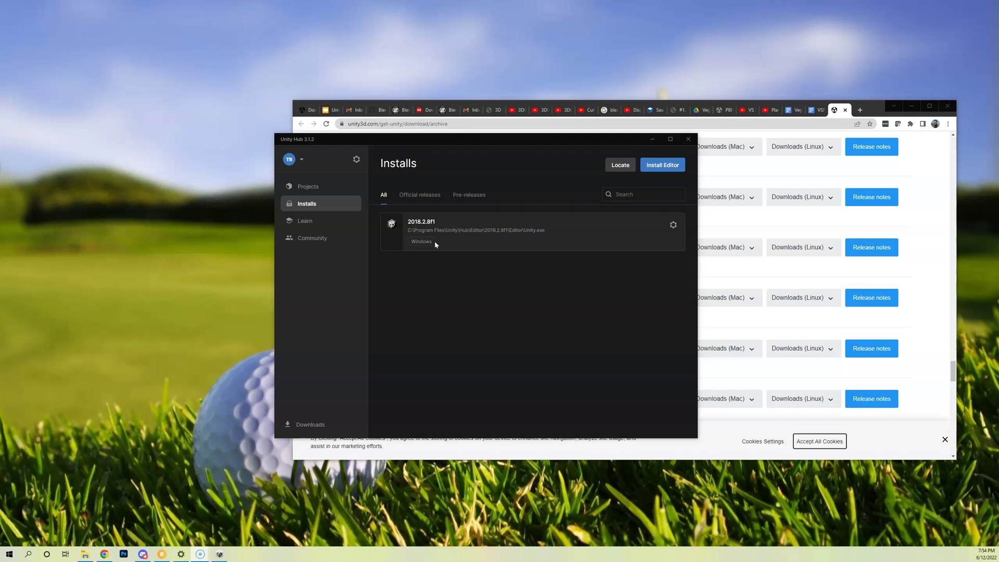
{"action": "left_click", "coordinate": [331, 186]}
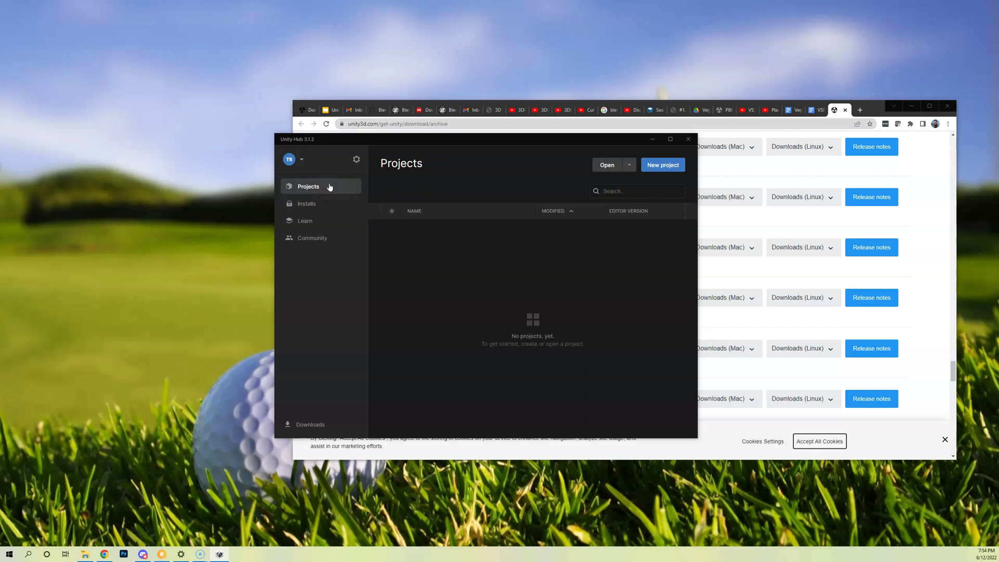